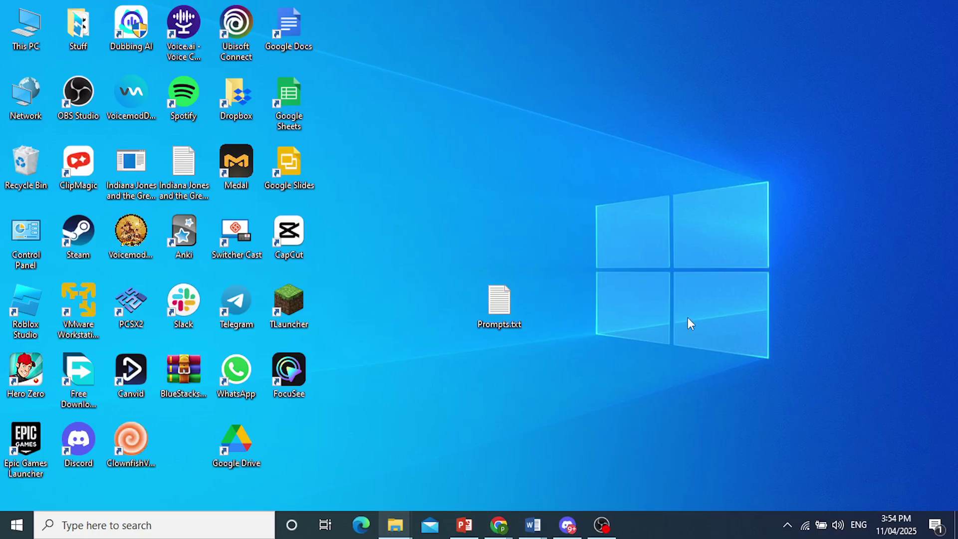
- Bring up the Win+X power-user menu on the desktop
key("super+x")
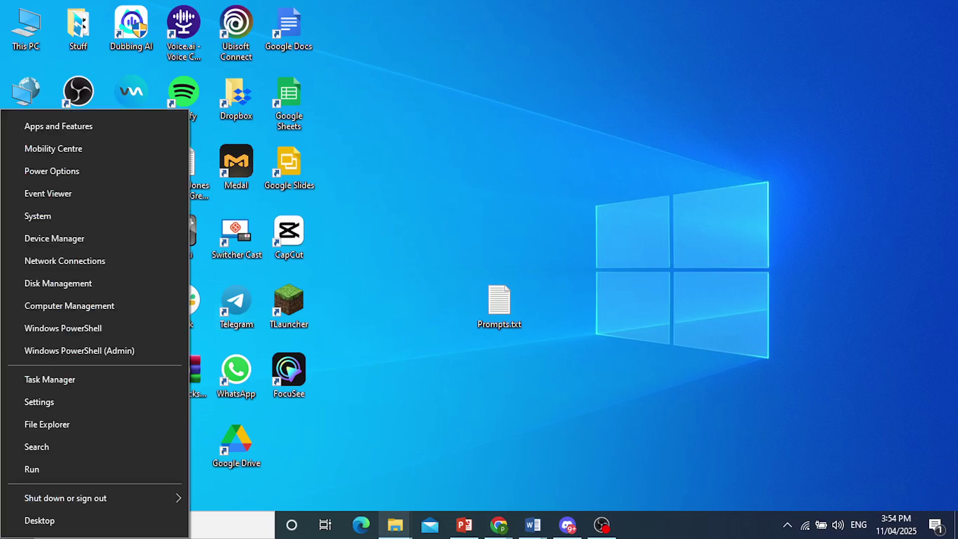
- Launch Windows Settings from the Win+X menu and go to the System category
left_click(48, 401)
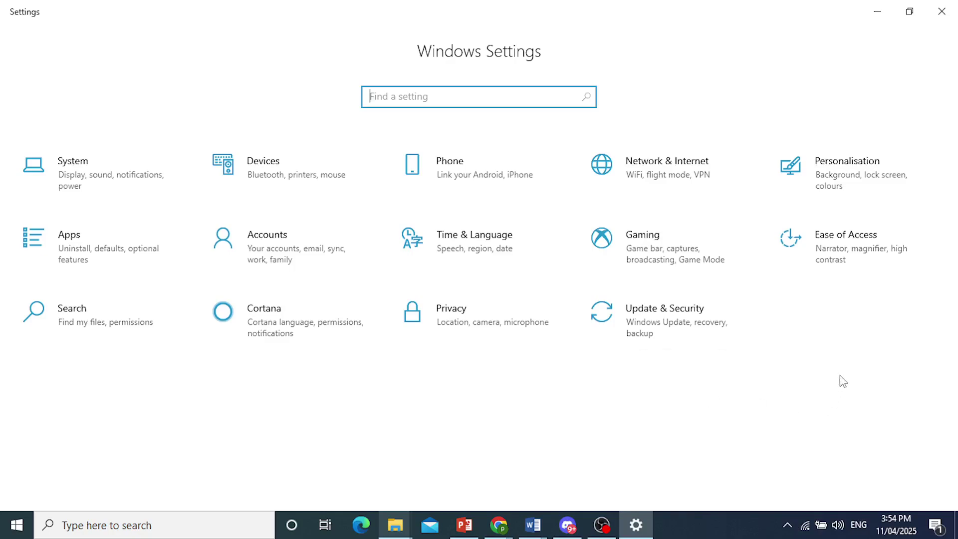
left_click(128, 176)
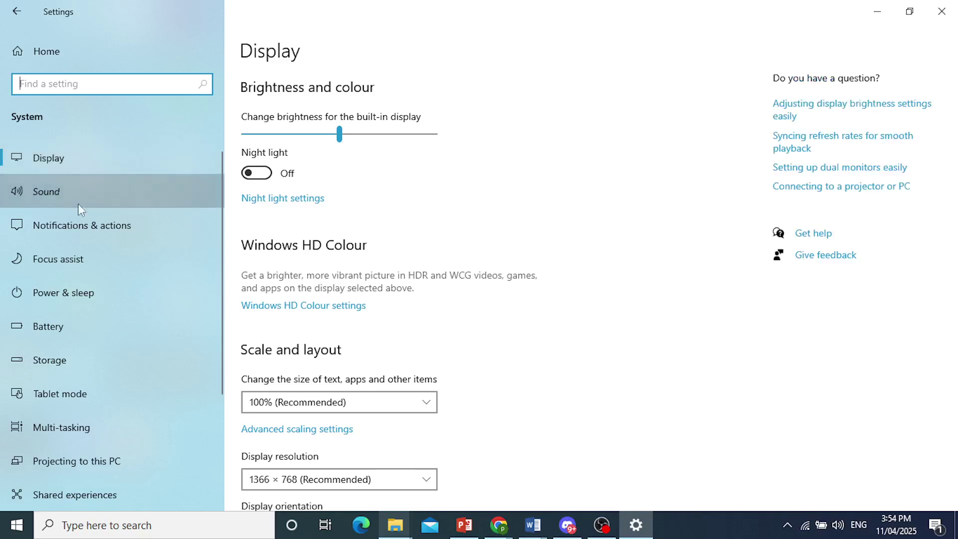
- Check the Sound page's output device list, leaving Speakers (Stream 700 HD) selected
left_click(149, 198)
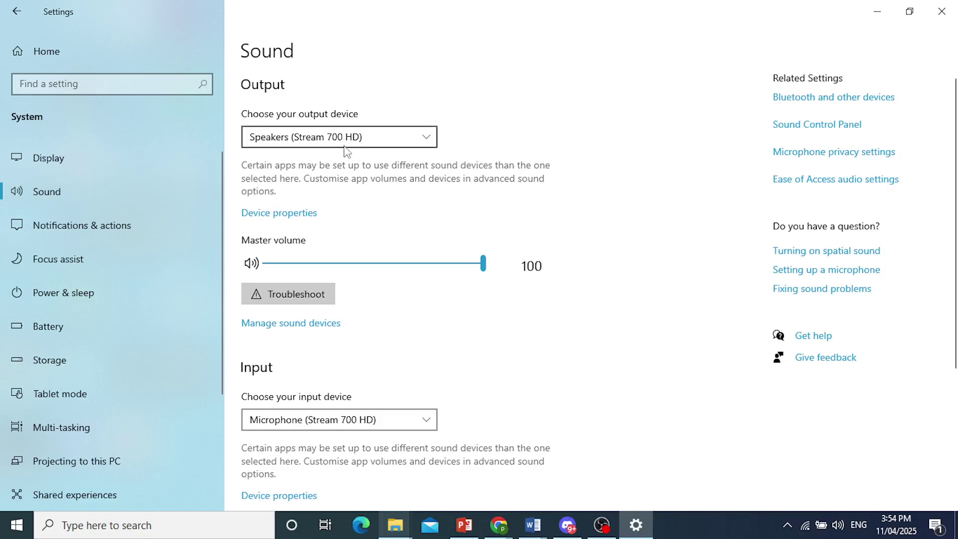
left_click(344, 144)
left_click(359, 212)
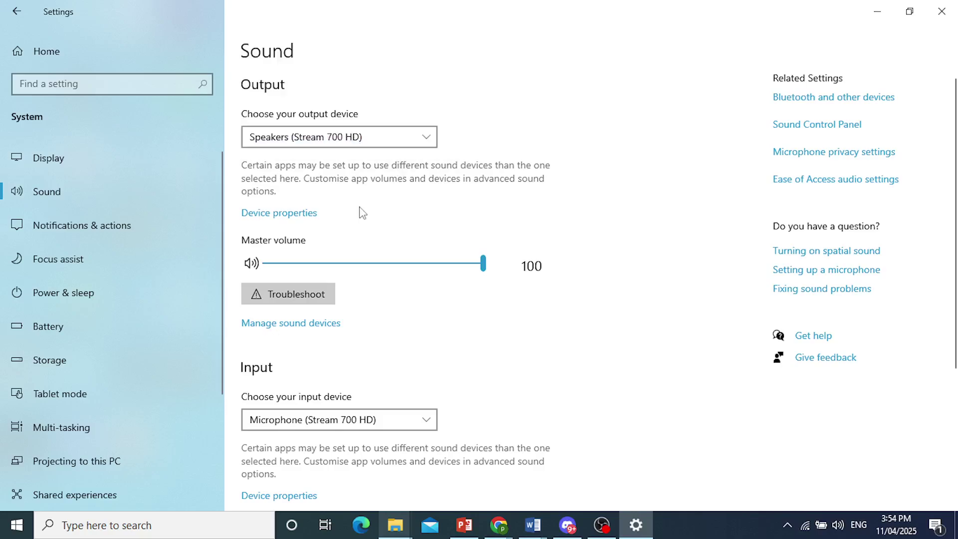
scroll(359, 212, "down", 1)
scroll(358, 224, "down", 3)
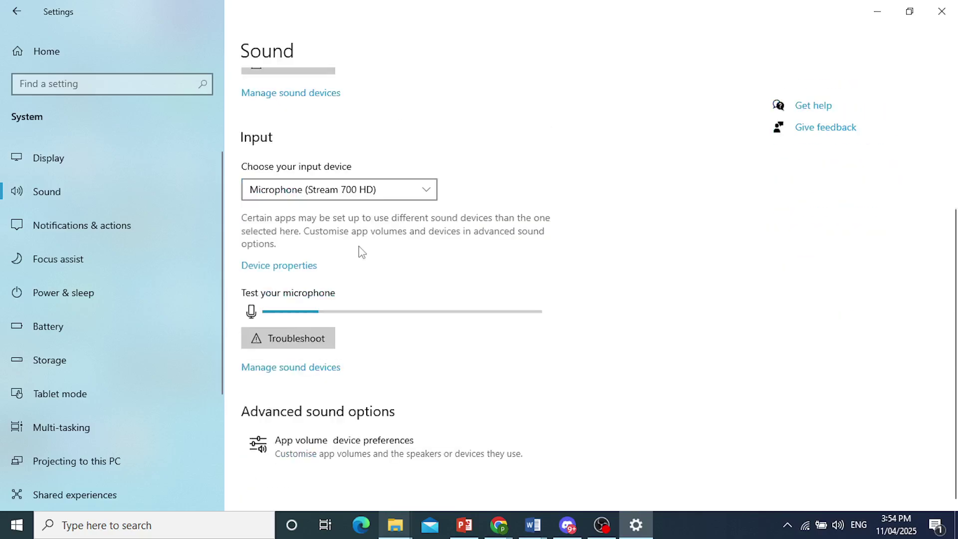
scroll(352, 187, "up", 2)
scroll(353, 187, "up", 1)
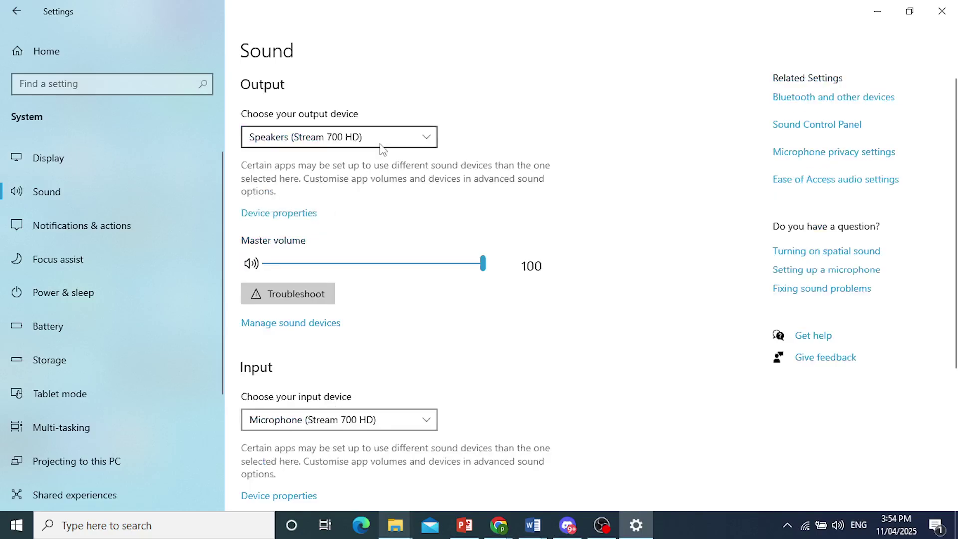
scroll(382, 165, "down", 3)
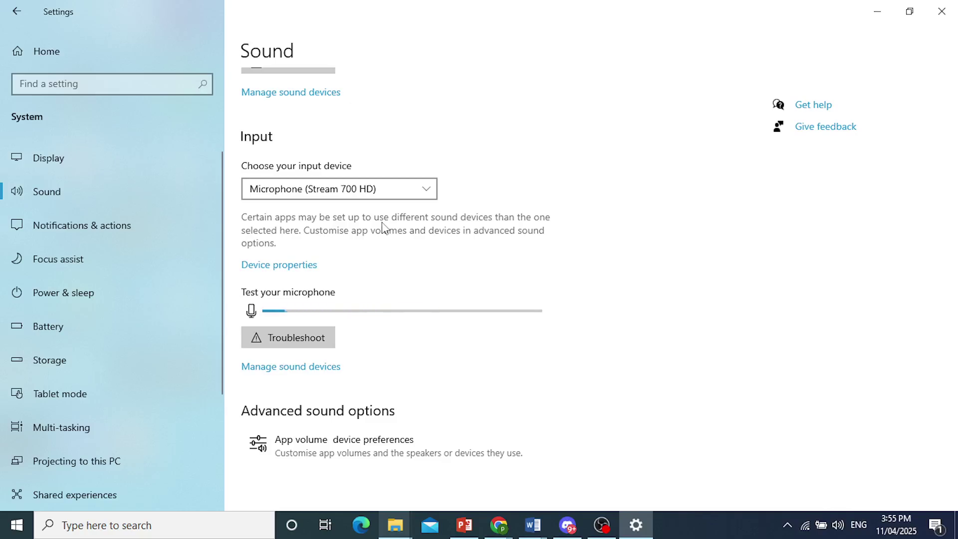
scroll(38, 312, "down", 3)
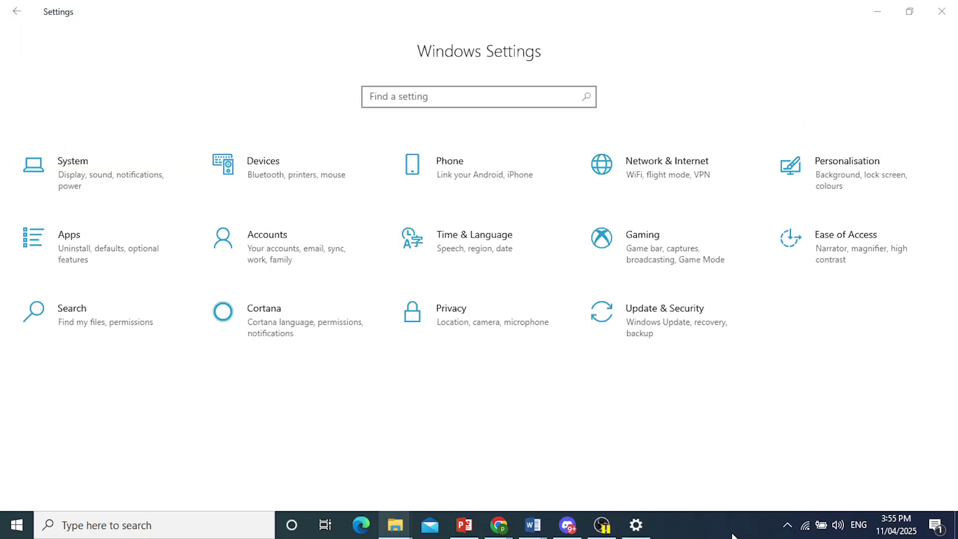
- Search Settings for 'microp' and go to Microphone privacy settings
left_click(446, 96)
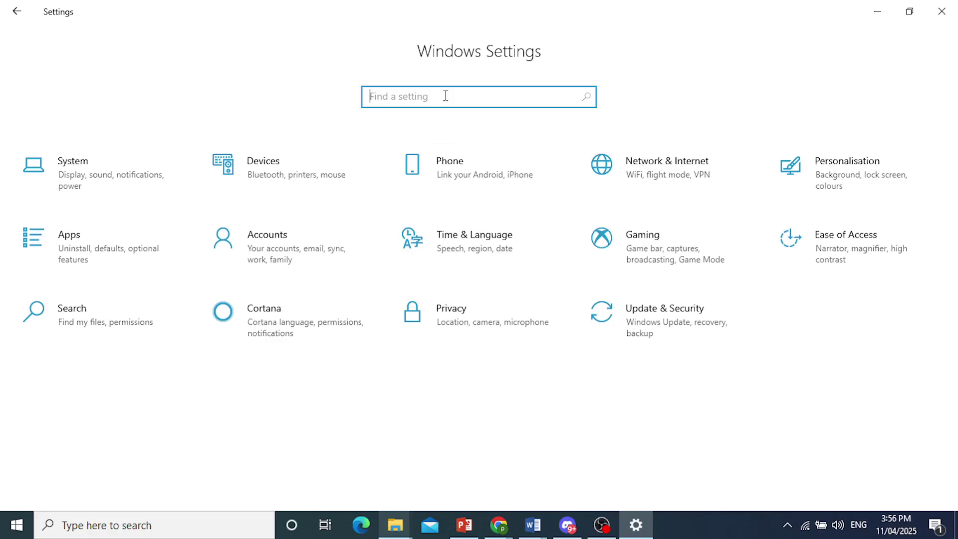
type("microp")
left_click(455, 153)
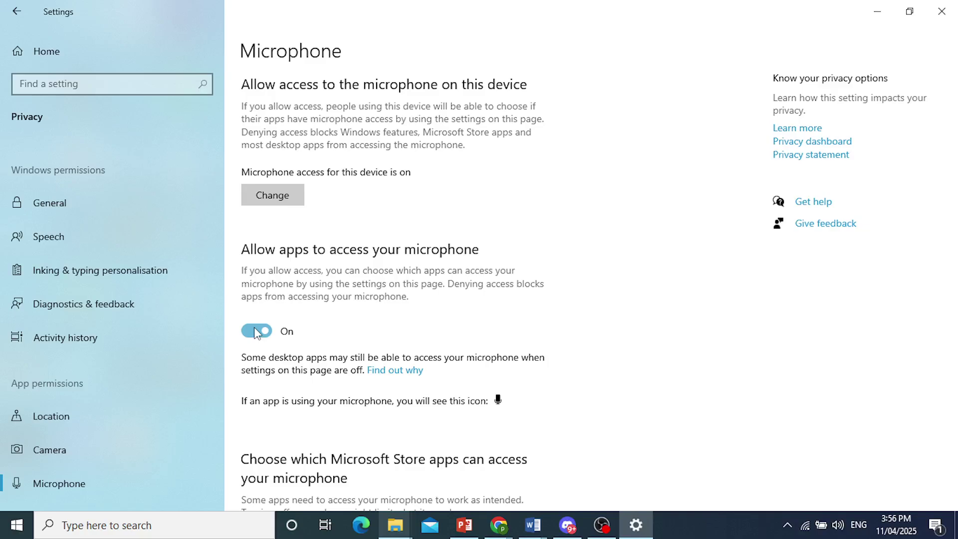
scroll(255, 316, "down", 3)
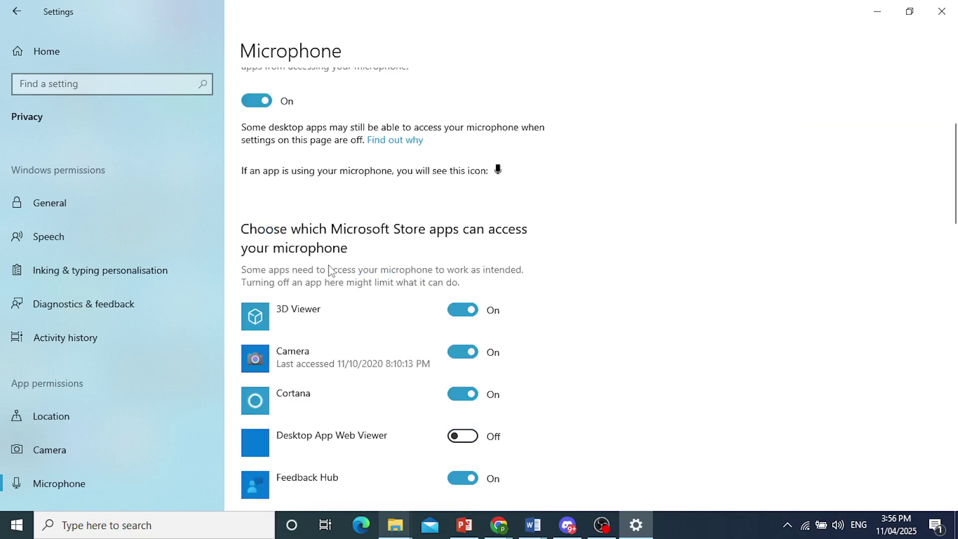
scroll(331, 347, "down", 2)
scroll(332, 352, "down", 5)
scroll(334, 344, "down", 5)
scroll(334, 340, "up", 5)
scroll(449, 262, "up", 3)
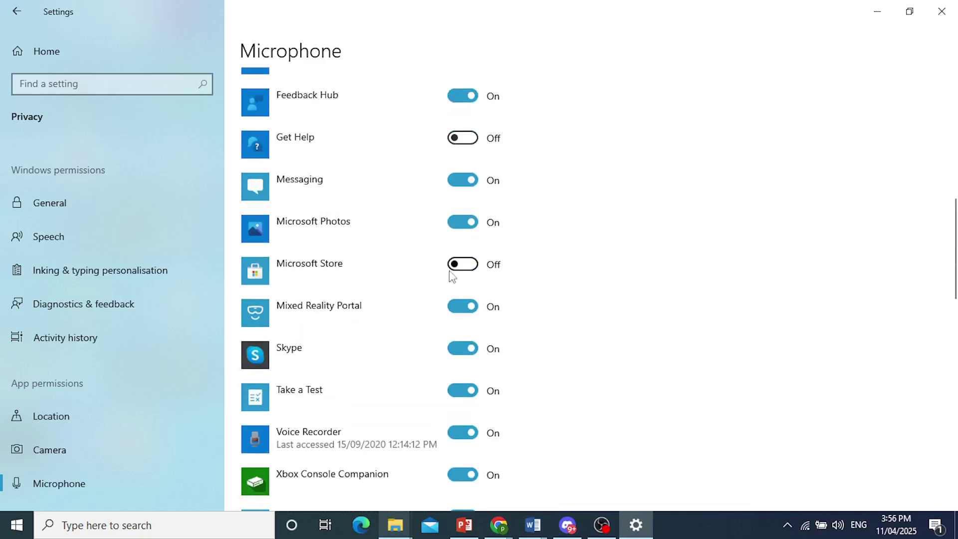
scroll(456, 301, "down", 4)
scroll(301, 235, "down", 4)
scroll(382, 314, "down", 3)
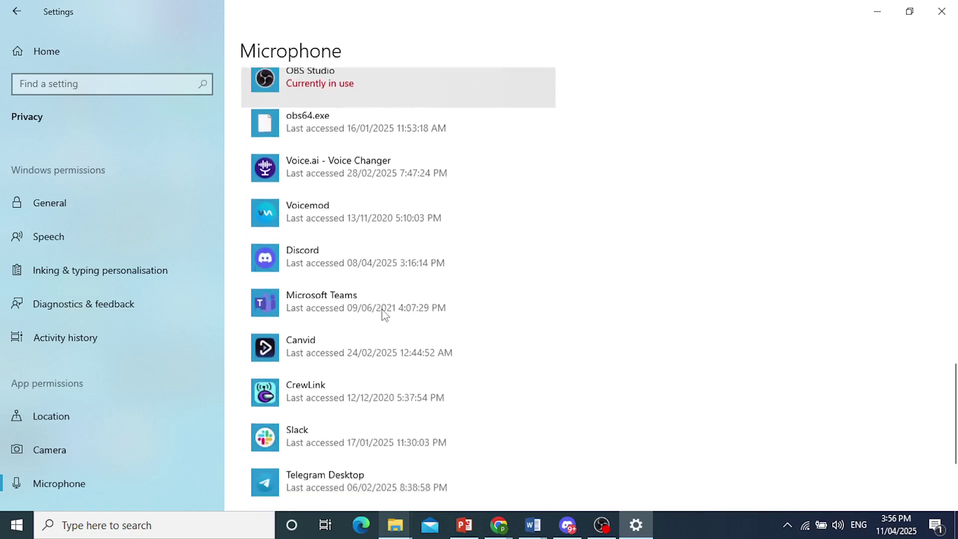
scroll(378, 308, "down", 3)
scroll(325, 305, "up", 2)
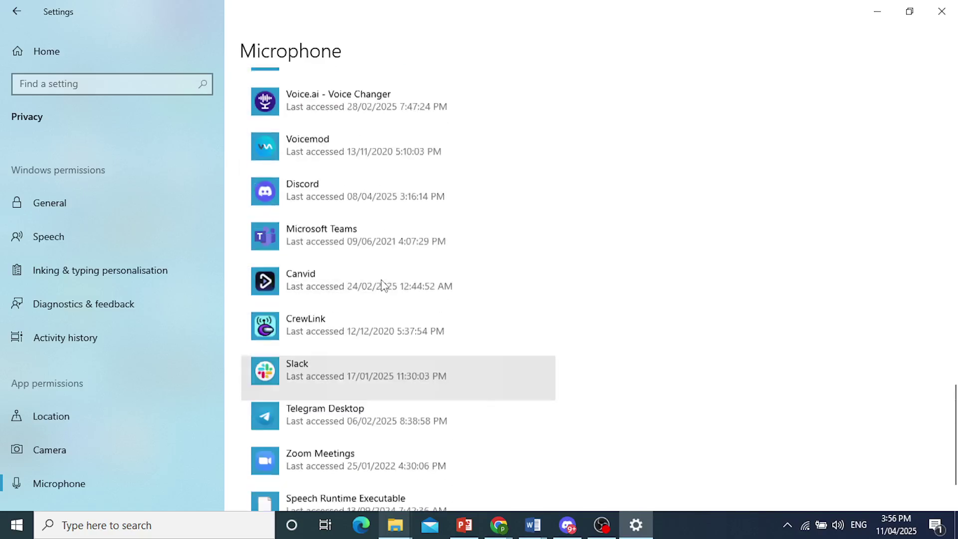
scroll(381, 285, "up", 5)
scroll(438, 276, "up", 5)
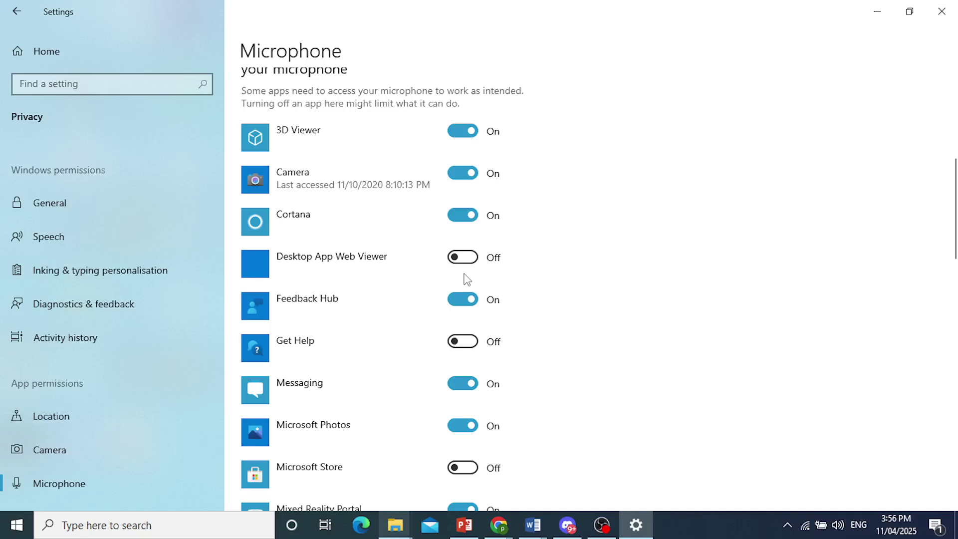
scroll(445, 245, "up", 4)
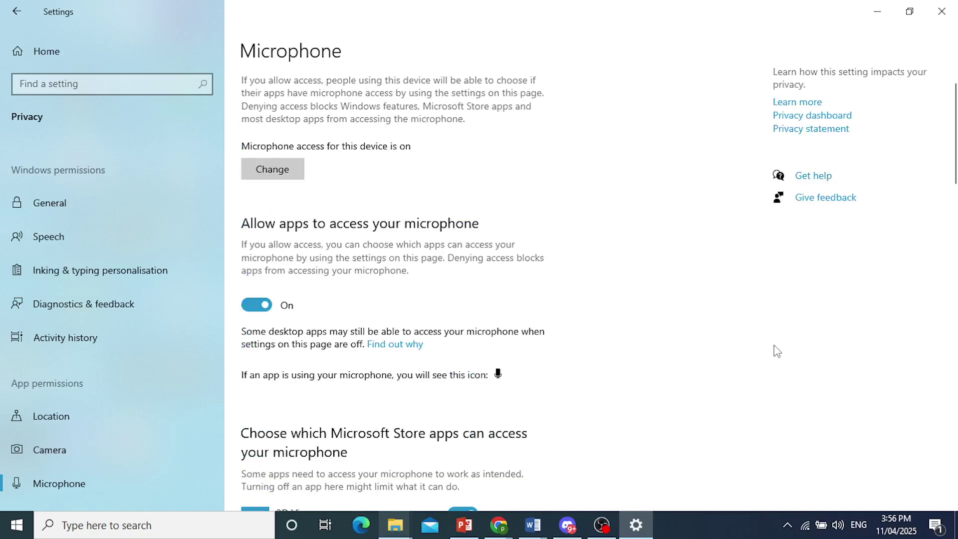
left_click(726, 531)
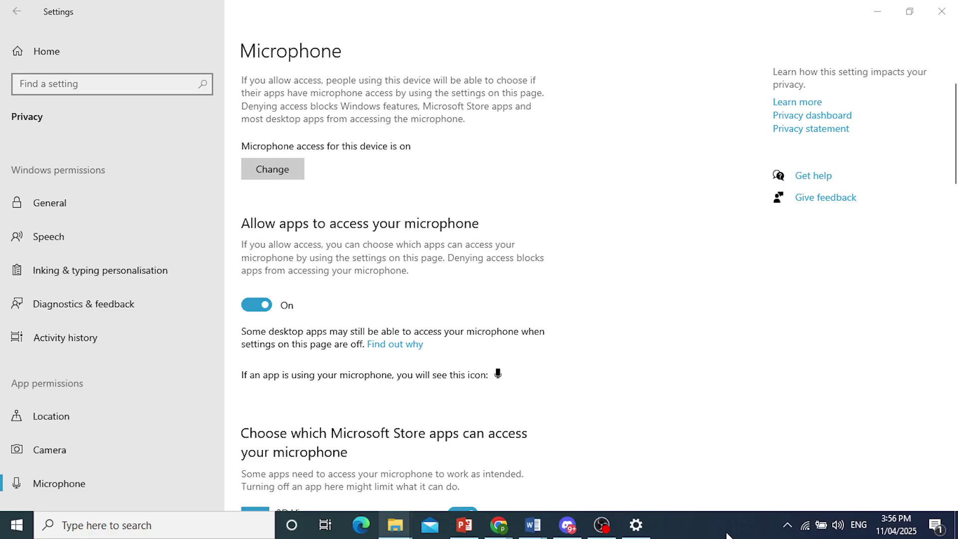